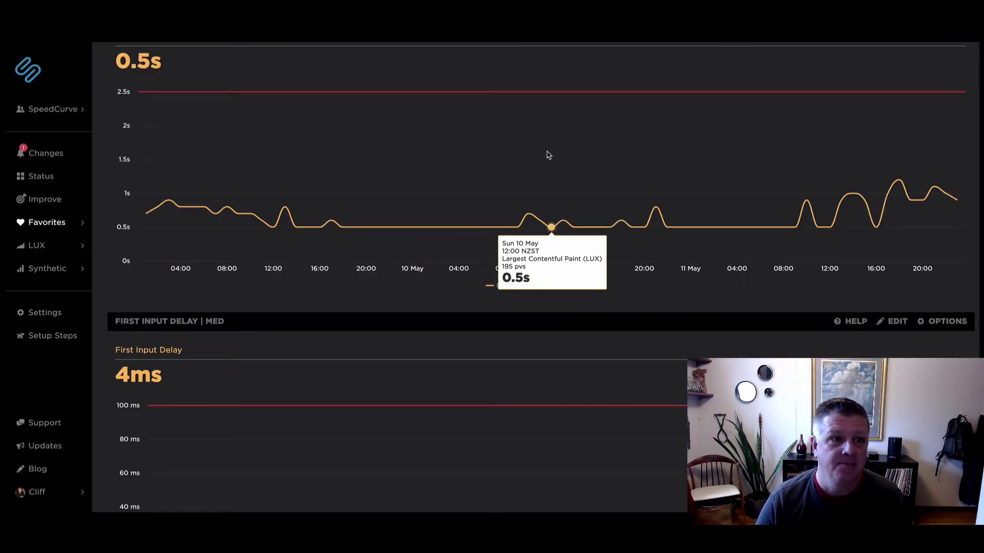
Step: Check the performance budget settings of the Largest Contentful Paint chart on the LUX - Web Vitals dashboard and save the chart
{"action": "scroll", "coordinate": [550, 154], "scroll_direction": "up", "scroll_amount": 2}
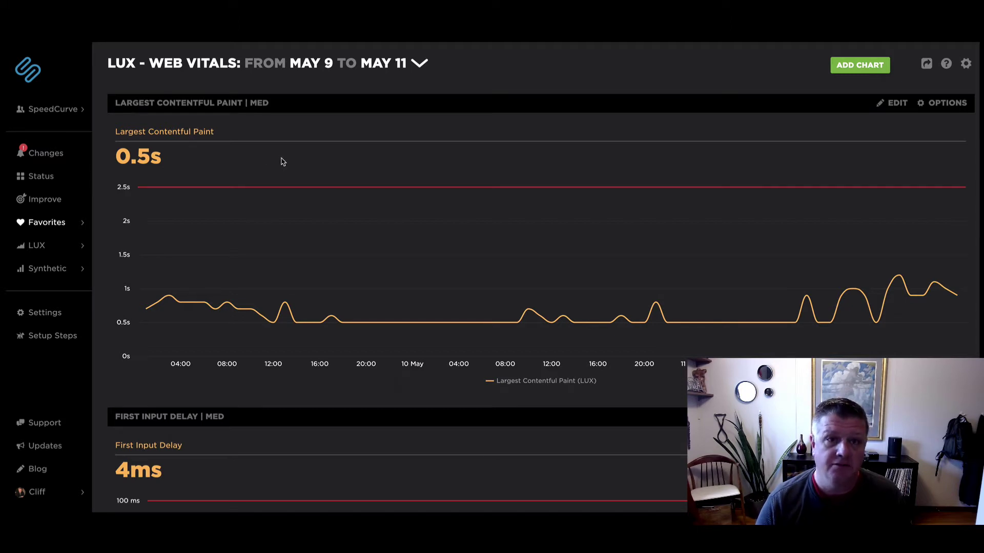
{"action": "scroll", "coordinate": [287, 162], "scroll_direction": "down", "scroll_amount": 8}
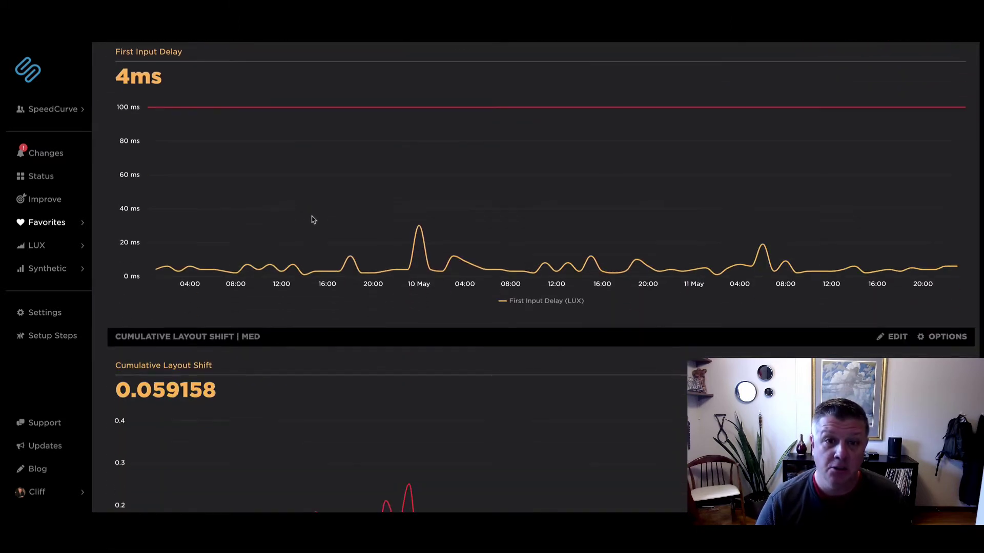
{"action": "scroll", "coordinate": [313, 220], "scroll_direction": "down", "scroll_amount": 4}
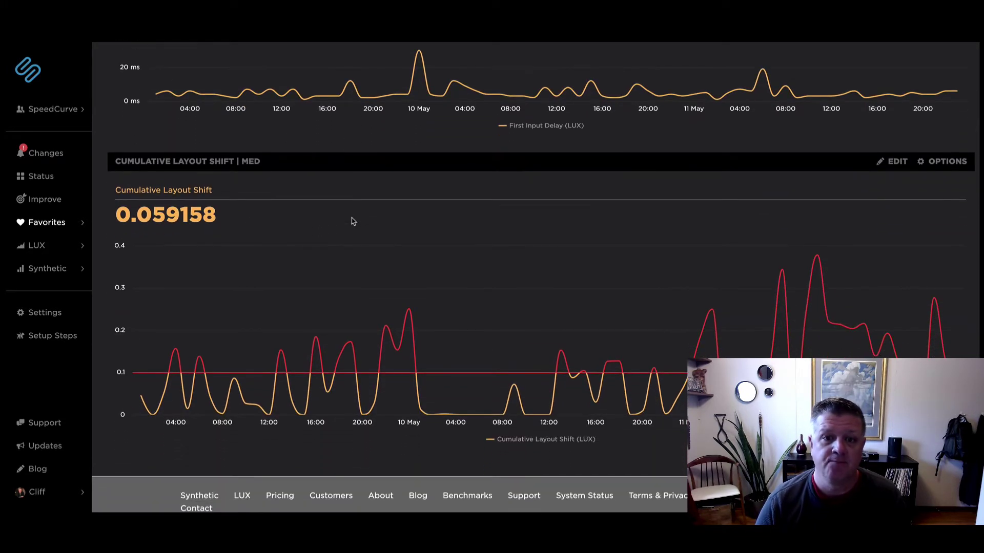
{"action": "scroll", "coordinate": [352, 221], "scroll_direction": "up", "scroll_amount": 10}
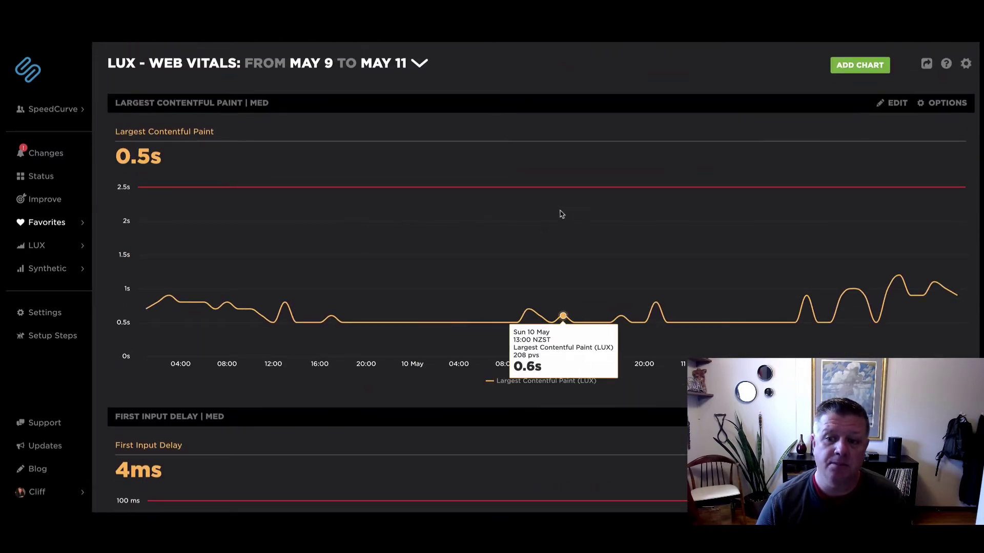
{"action": "left_click", "coordinate": [894, 103]}
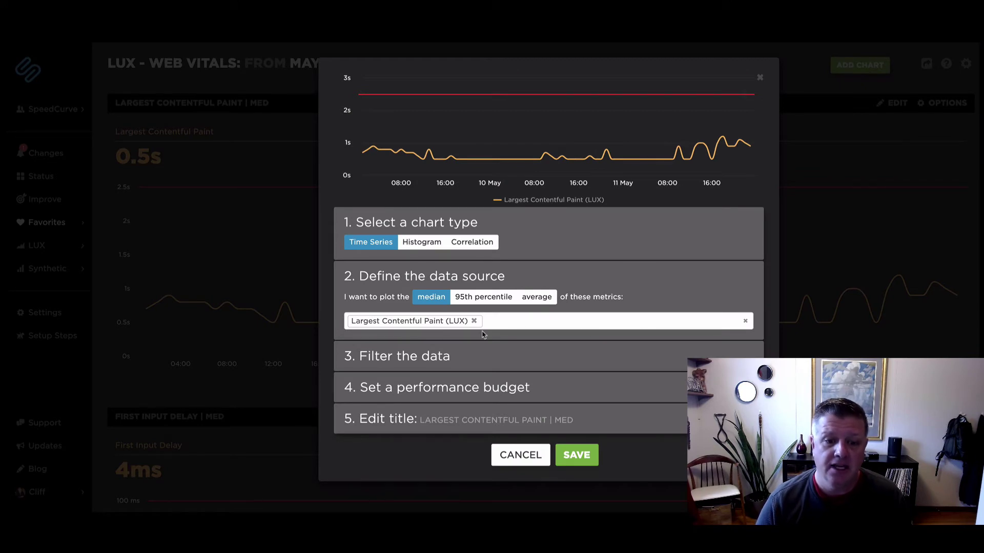
{"action": "left_click", "coordinate": [477, 392]}
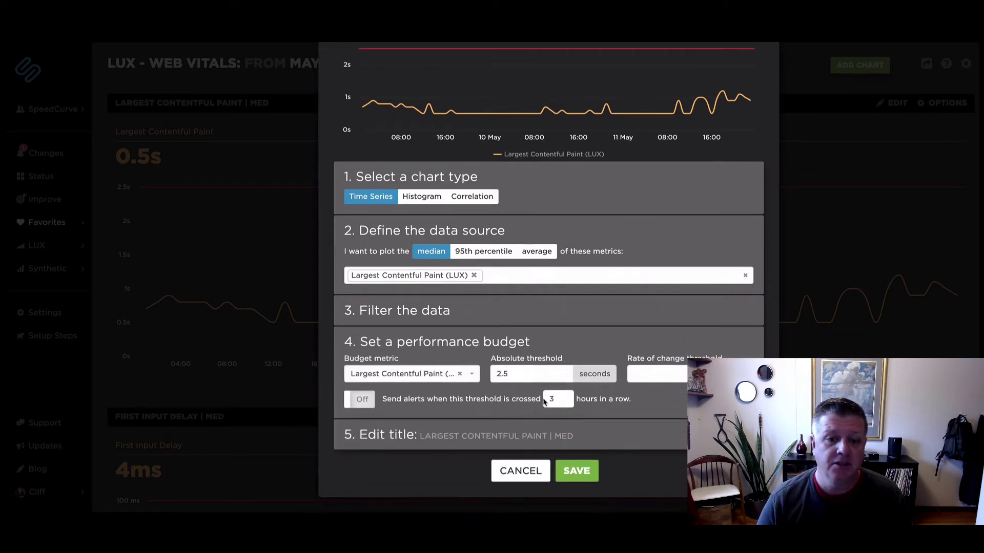
{"action": "left_click", "coordinate": [575, 471]}
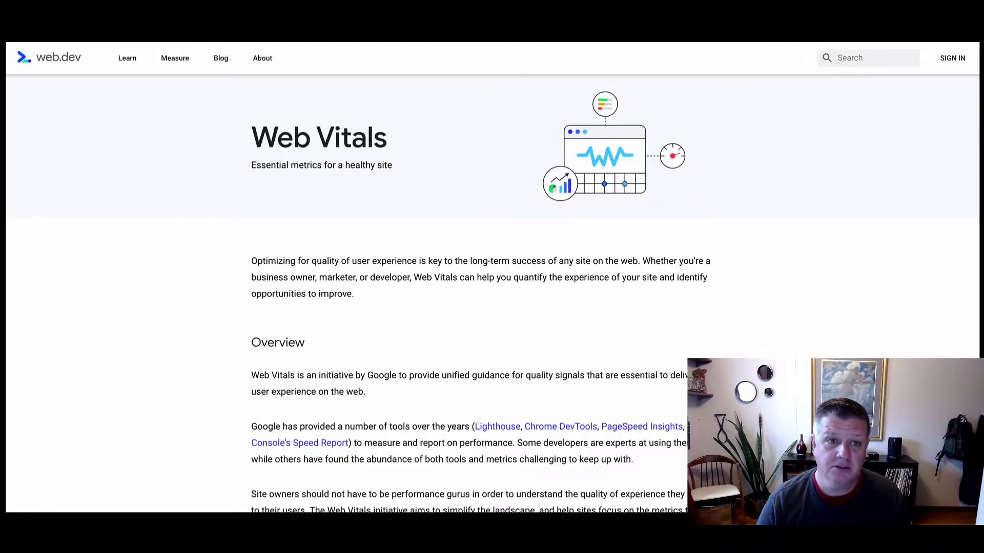
Step: Read the Core Web Vitals metrics and their thresholds on the Web Vitals page of web.dev
{"action": "scroll", "coordinate": [771, 223], "scroll_direction": "down", "scroll_amount": 12}
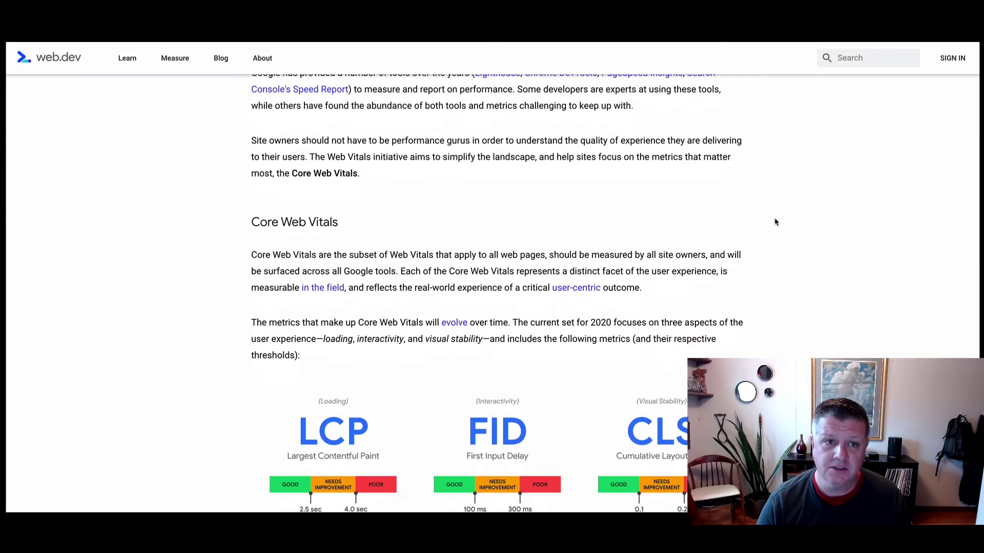
{"action": "scroll", "coordinate": [774, 221], "scroll_direction": "down", "scroll_amount": 2}
{"action": "scroll", "coordinate": [771, 220], "scroll_direction": "up", "scroll_amount": 2}
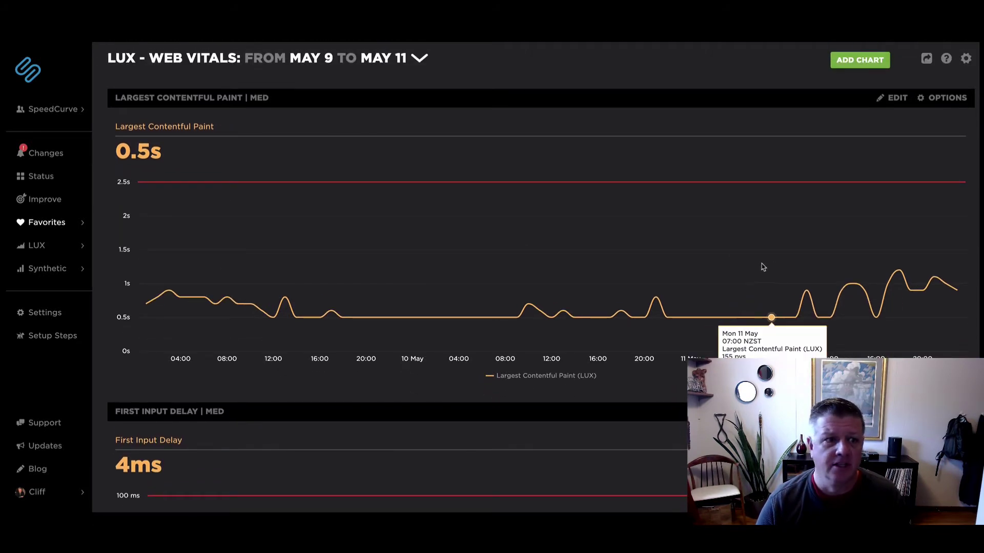
Step: Examine the LCP, First Input Delay and Cumulative Layout Shift charts on SpeedCurve's LUX - Web Vitals dashboard against their budget lines
{"action": "scroll", "coordinate": [745, 264], "scroll_direction": "down", "scroll_amount": 1}
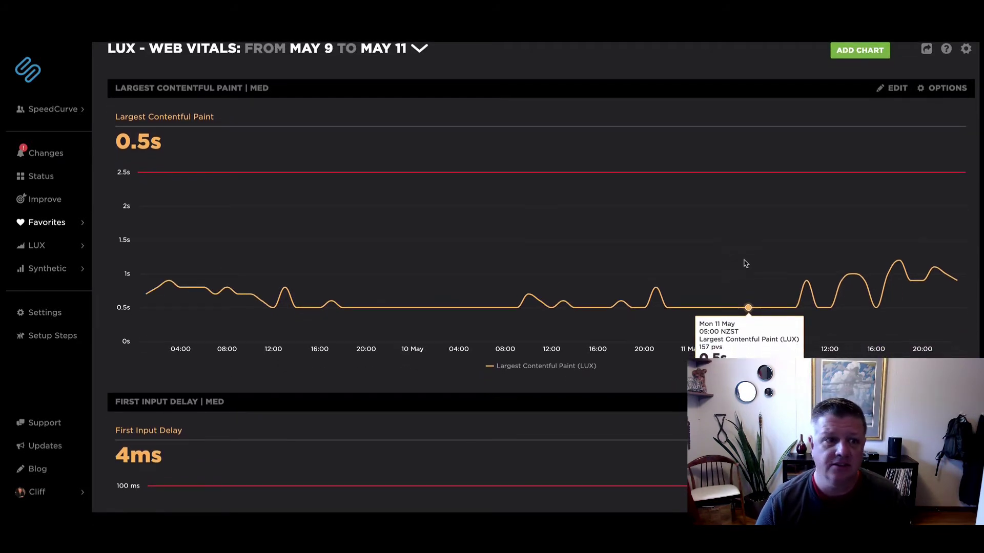
{"action": "scroll", "coordinate": [746, 263], "scroll_direction": "up", "scroll_amount": 1}
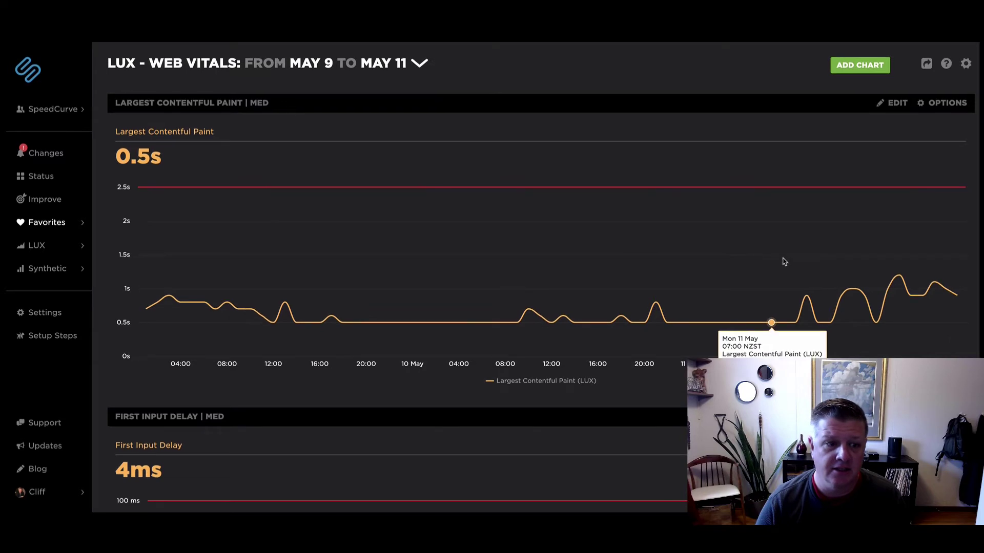
{"action": "scroll", "coordinate": [702, 275], "scroll_direction": "down", "scroll_amount": 2}
{"action": "scroll", "coordinate": [702, 275], "scroll_direction": "down", "scroll_amount": 8}
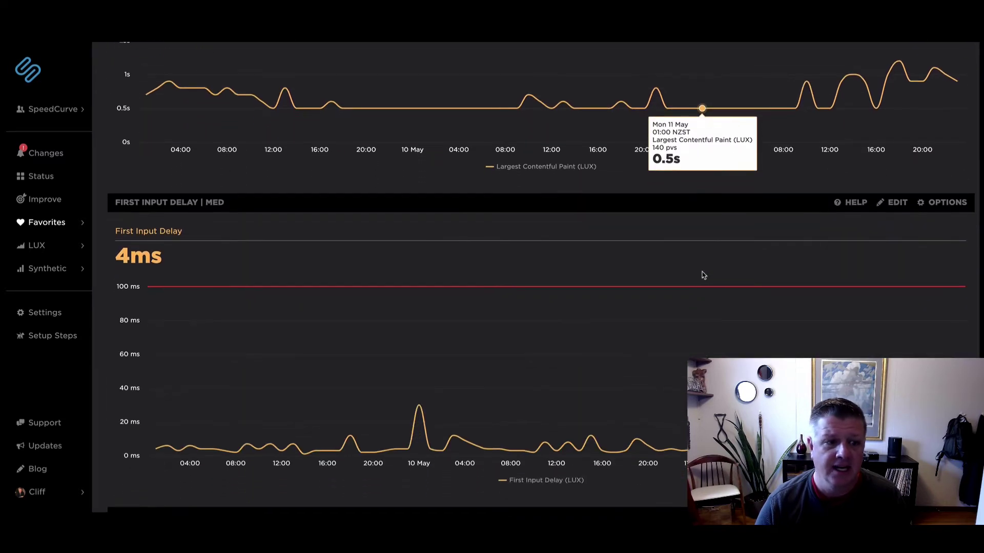
{"action": "scroll", "coordinate": [702, 275], "scroll_direction": "down", "scroll_amount": 2}
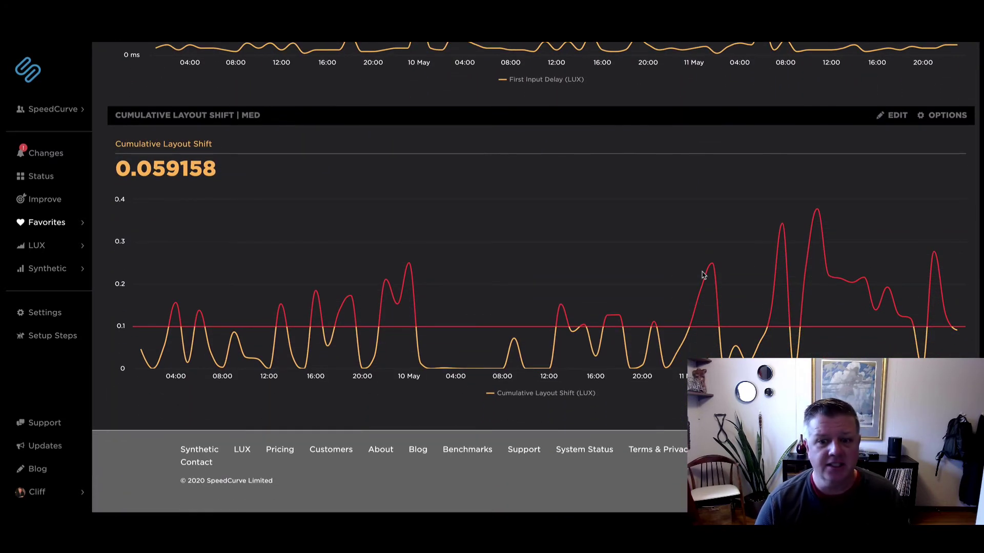
{"action": "scroll", "coordinate": [703, 275], "scroll_direction": "down", "scroll_amount": 1}
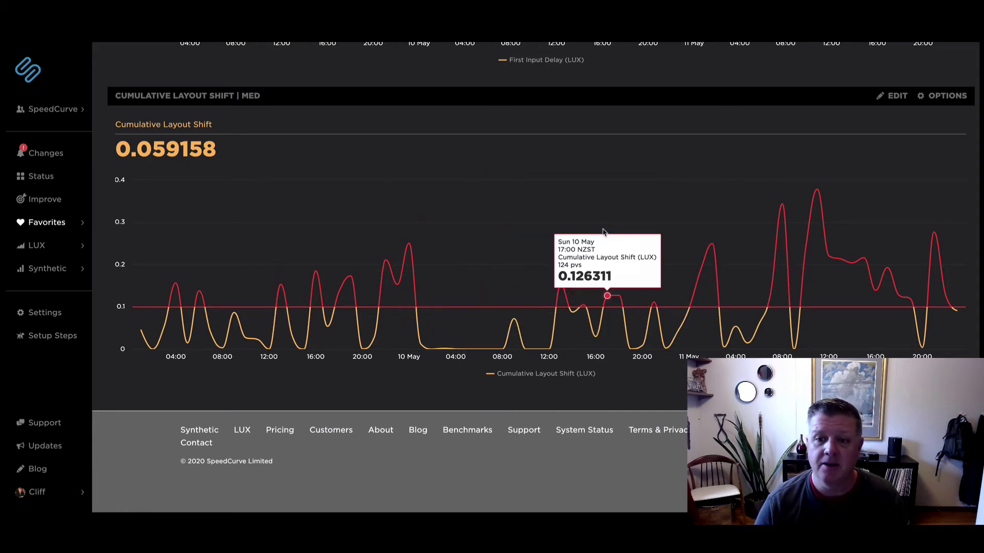
{"action": "scroll", "coordinate": [677, 237], "scroll_direction": "up", "scroll_amount": 6}
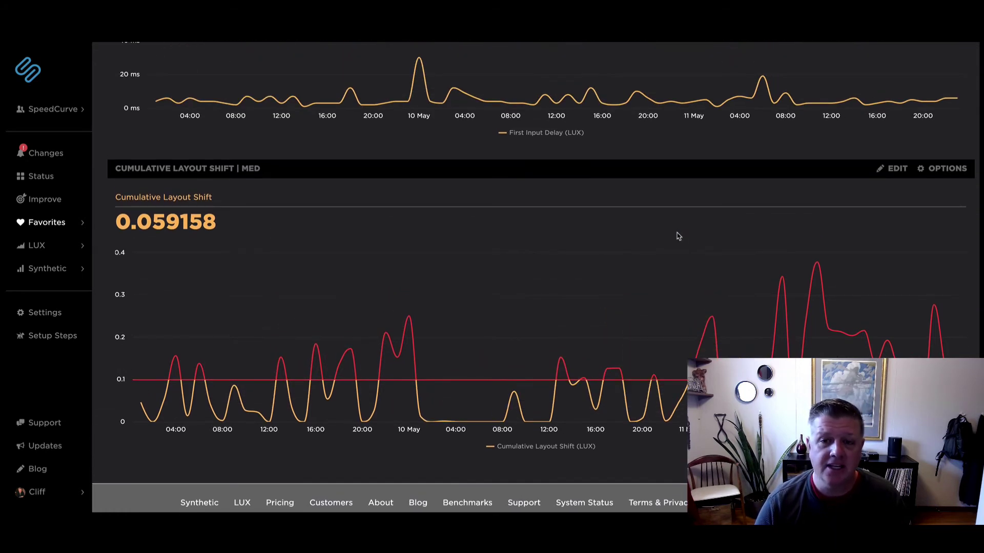
{"action": "scroll", "coordinate": [677, 236], "scroll_direction": "up", "scroll_amount": 3}
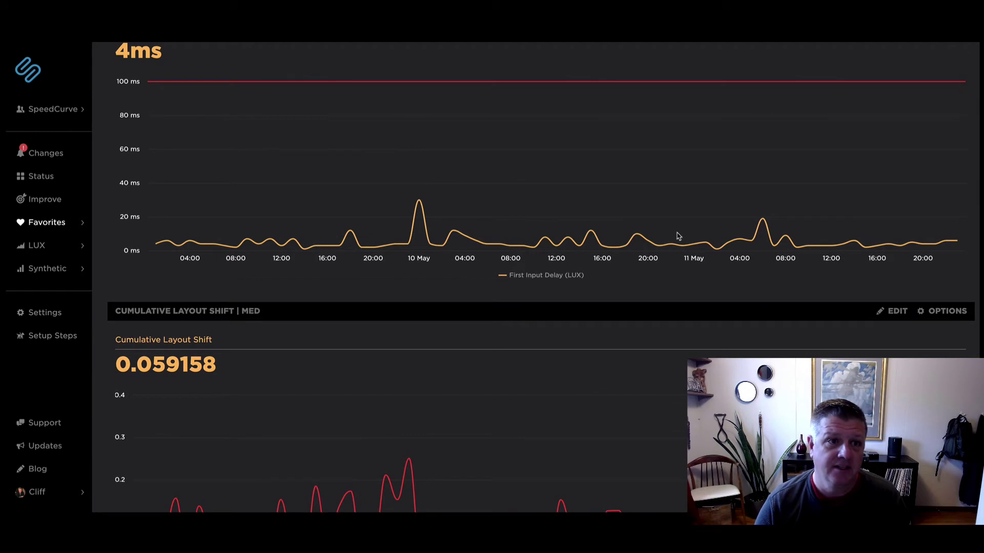
{"action": "mouse_move", "coordinate": [681, 237]}
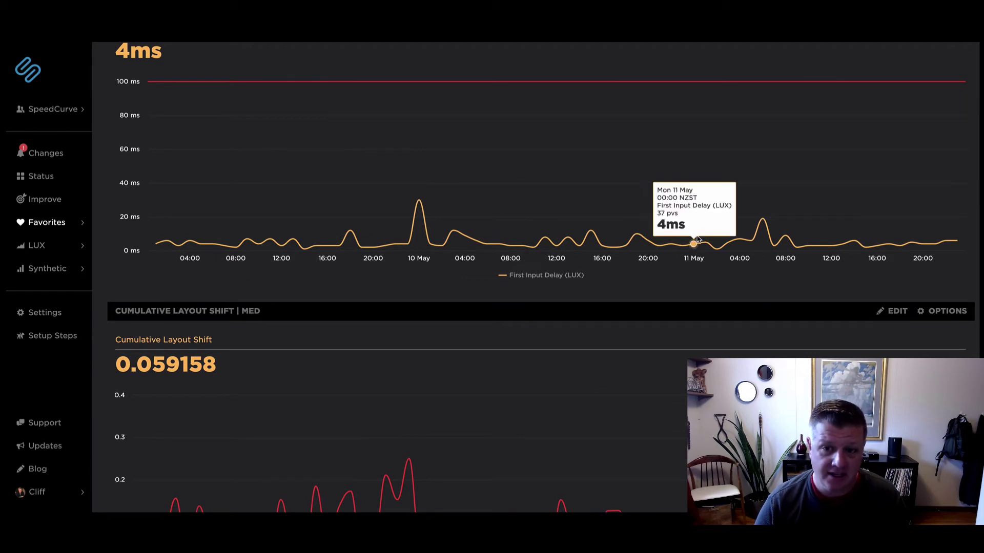
{"action": "scroll", "coordinate": [694, 240], "scroll_direction": "up", "scroll_amount": 17}
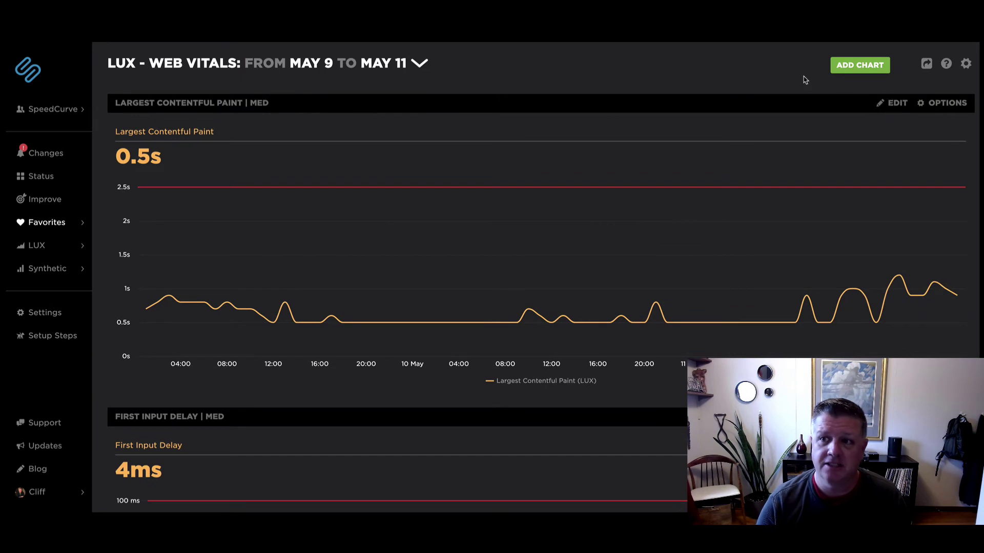
Step: Open the LUX - Web Vitals dashboard for editing, preview its weekly email report and close the preview
{"action": "left_click", "coordinate": [966, 65]}
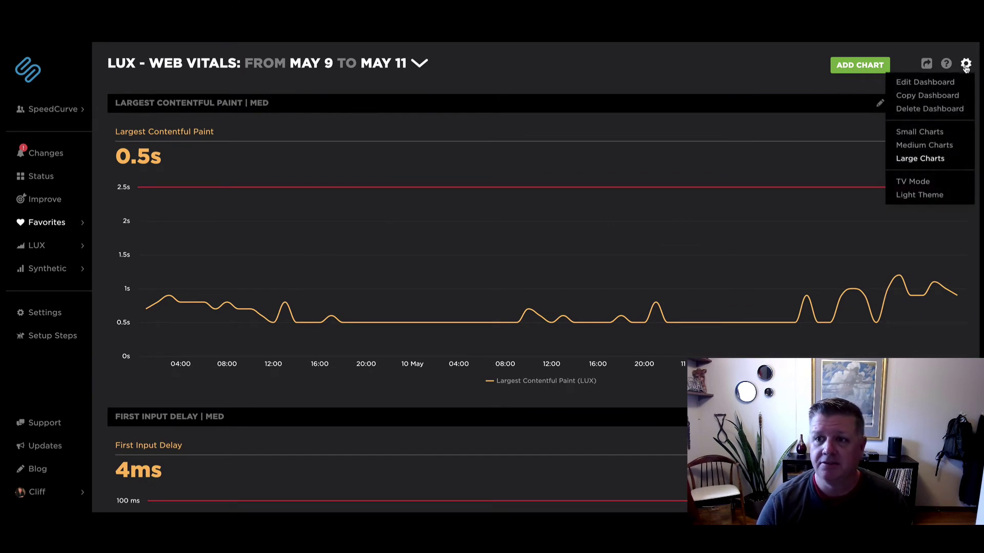
{"action": "left_click", "coordinate": [937, 83]}
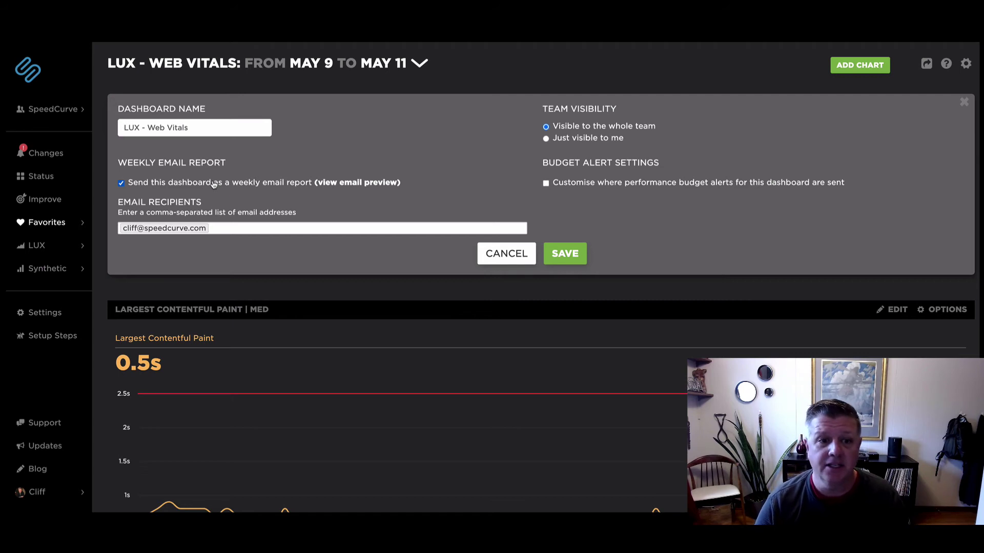
{"action": "left_click", "coordinate": [358, 183]}
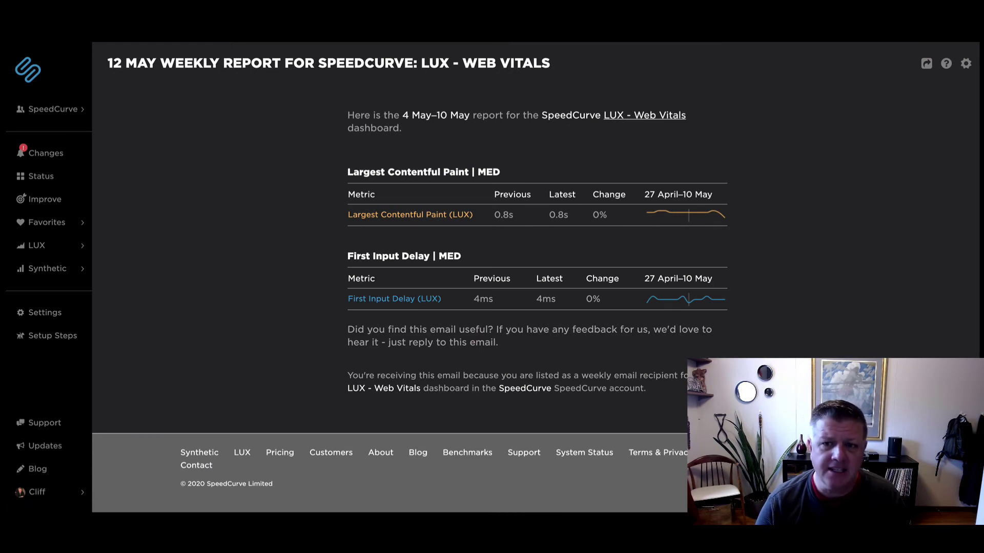
{"action": "key", "text": "super+w"}
Step: Open the SYN - Web Vitals dashboard from the favorite dashboards
{"action": "mouse_move", "coordinate": [61, 251]}
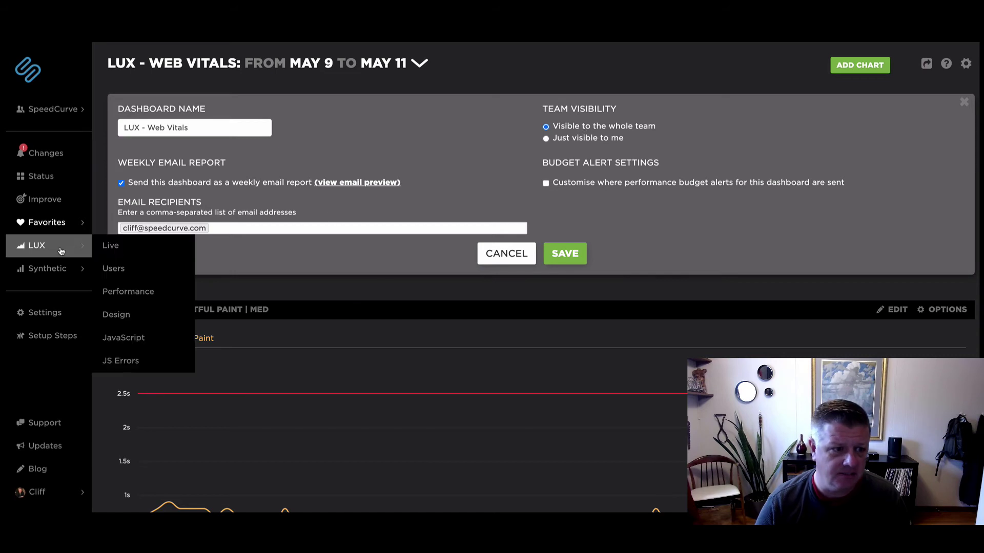
{"action": "mouse_move", "coordinate": [67, 223]}
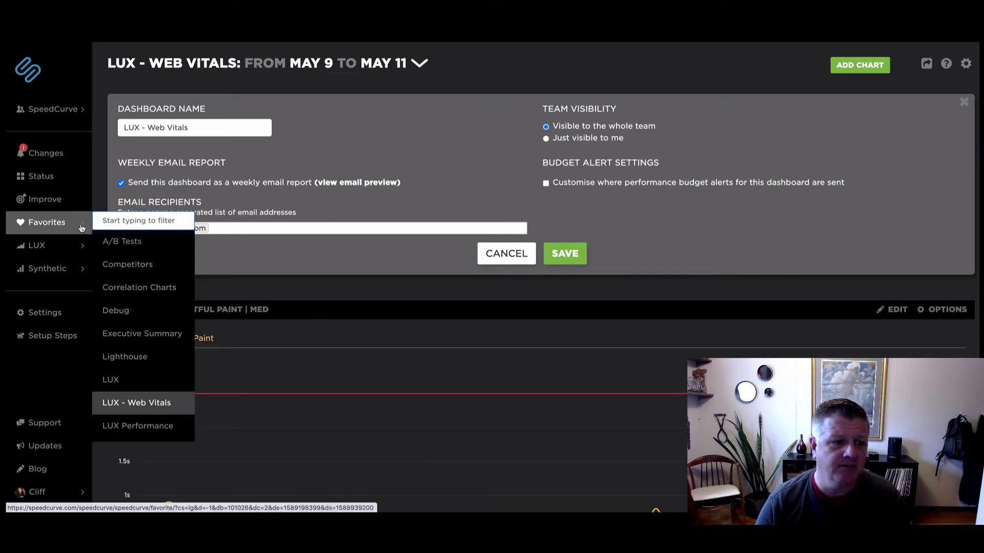
{"action": "scroll", "coordinate": [164, 315], "scroll_direction": "down", "scroll_amount": 10}
{"action": "scroll", "coordinate": [136, 264], "scroll_direction": "down", "scroll_amount": 5}
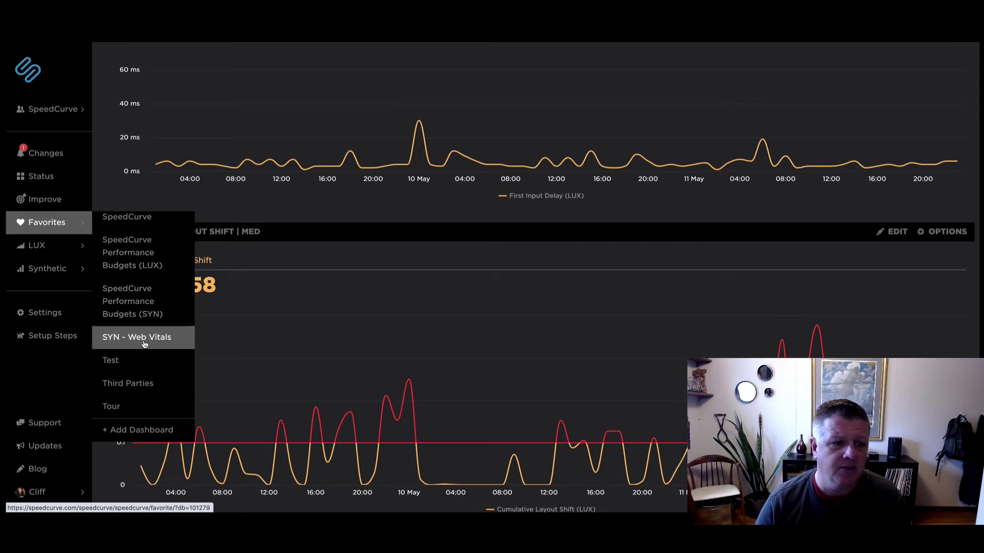
{"action": "left_click", "coordinate": [145, 342]}
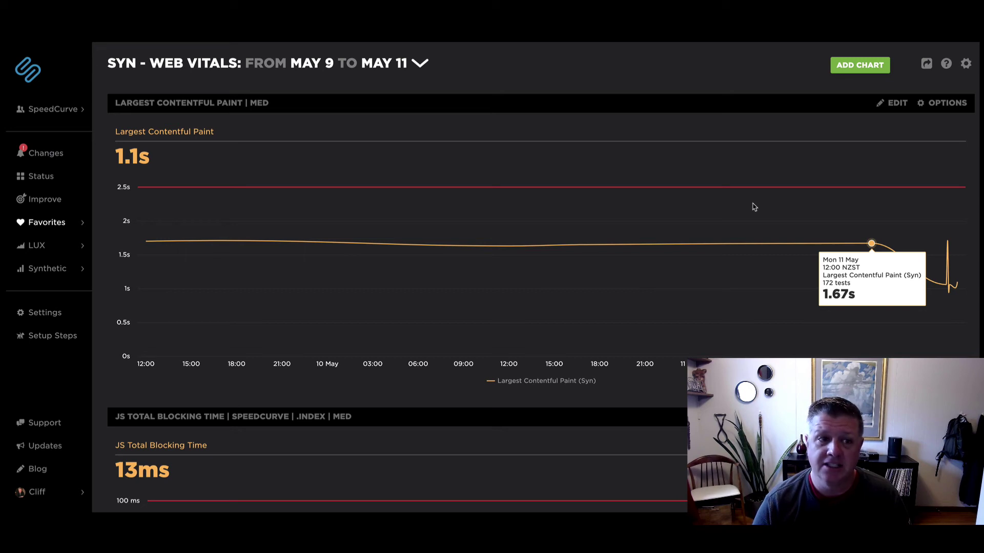
Step: Examine the synthetic LCP, JS Total Blocking Time and Cumulative Layout Shift charts against their budget lines
{"action": "scroll", "coordinate": [760, 208], "scroll_direction": "down", "scroll_amount": 1}
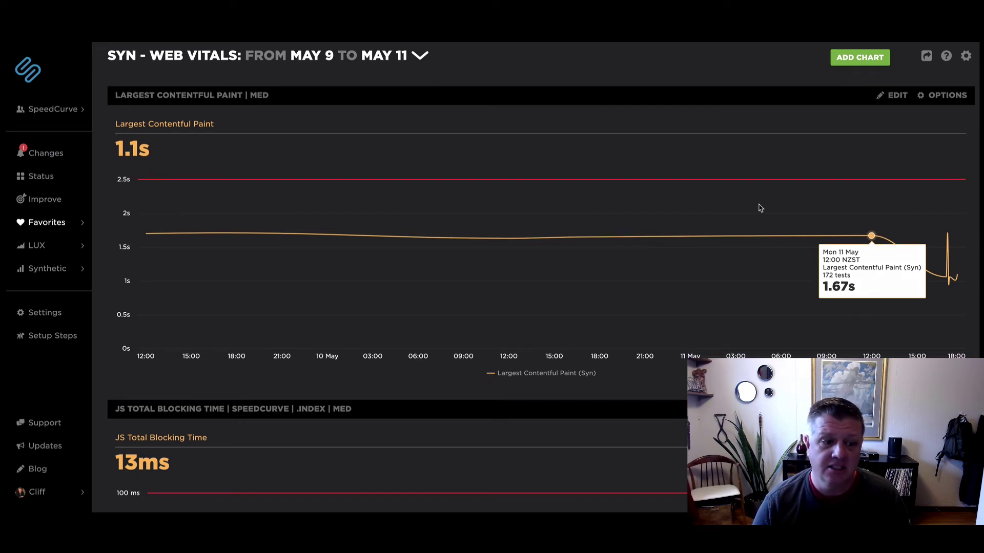
{"action": "scroll", "coordinate": [760, 208], "scroll_direction": "down", "scroll_amount": 6}
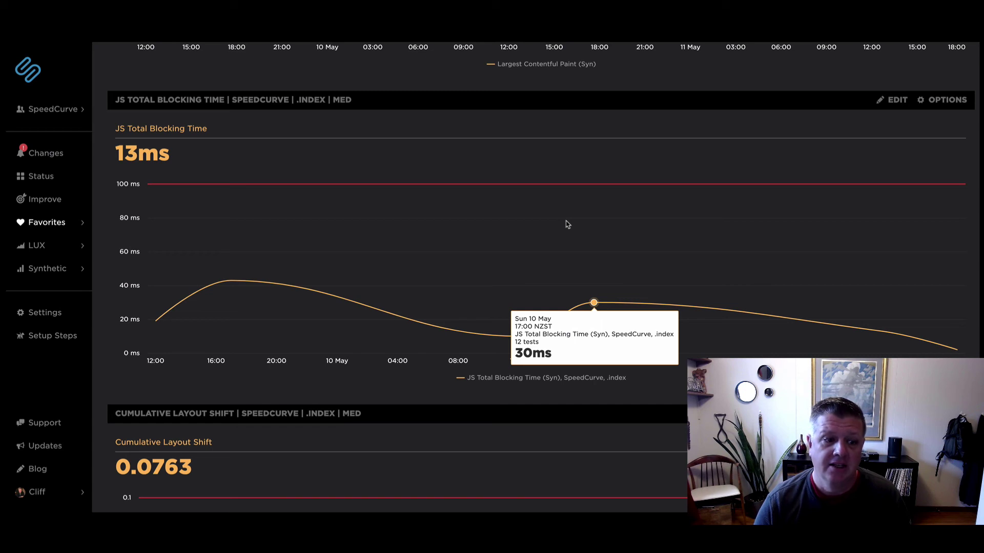
{"action": "scroll", "coordinate": [587, 222], "scroll_direction": "down", "scroll_amount": 4}
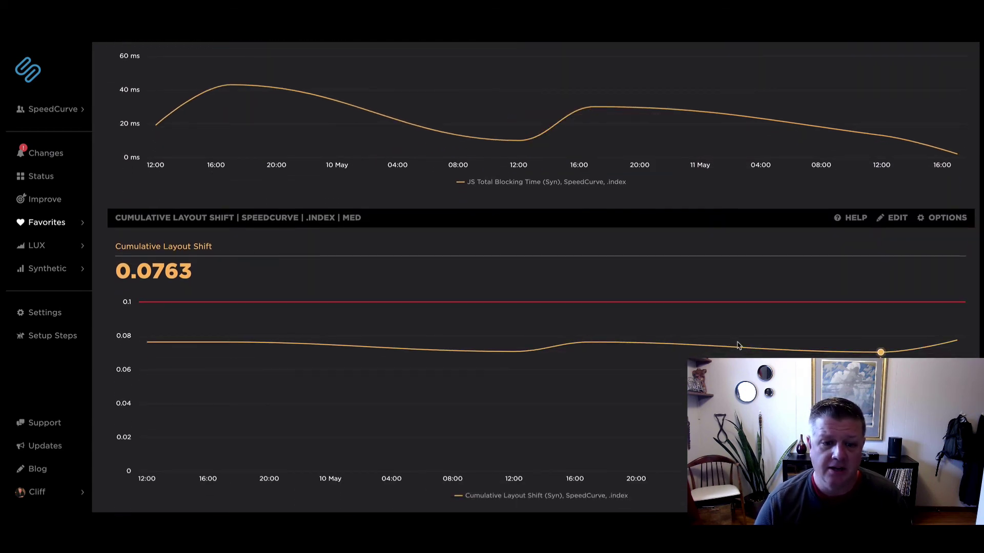
{"action": "scroll", "coordinate": [738, 346], "scroll_direction": "down", "scroll_amount": 1}
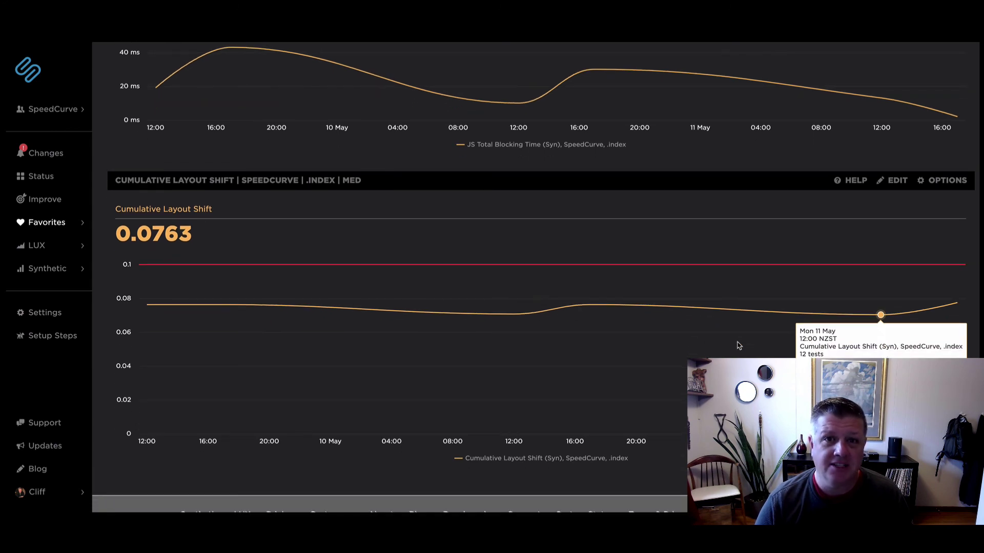
{"action": "scroll", "coordinate": [738, 345], "scroll_direction": "up", "scroll_amount": 11}
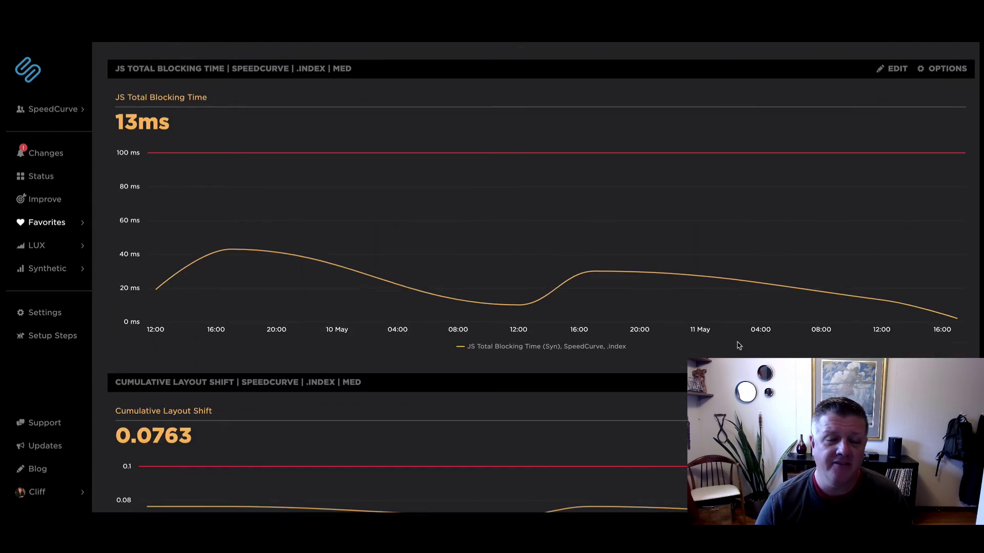